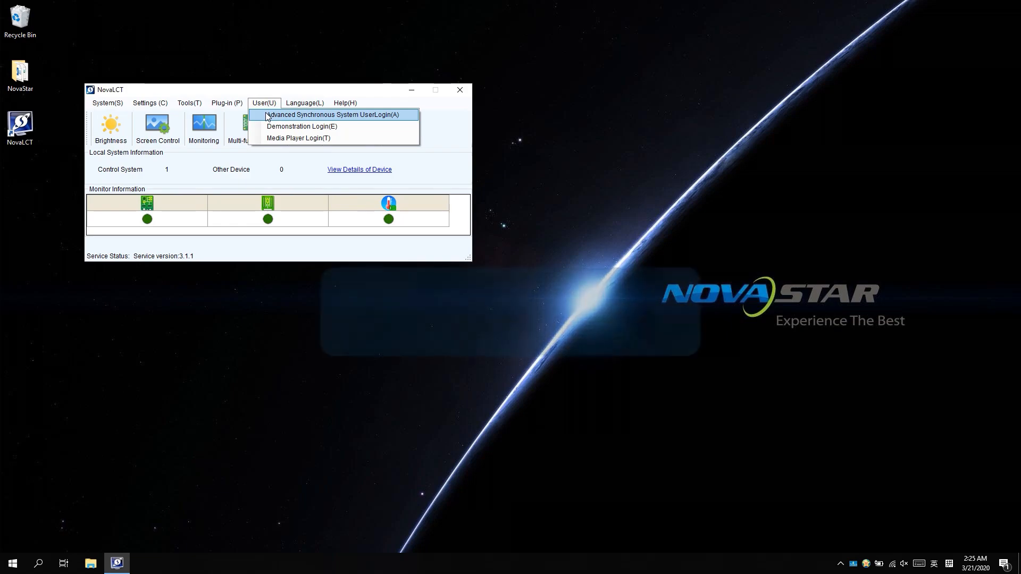
Step: Log in as the Advanced Synchronous System user with the password and open Screen Configuration on port 192.168.0.10:5200
click(268, 116)
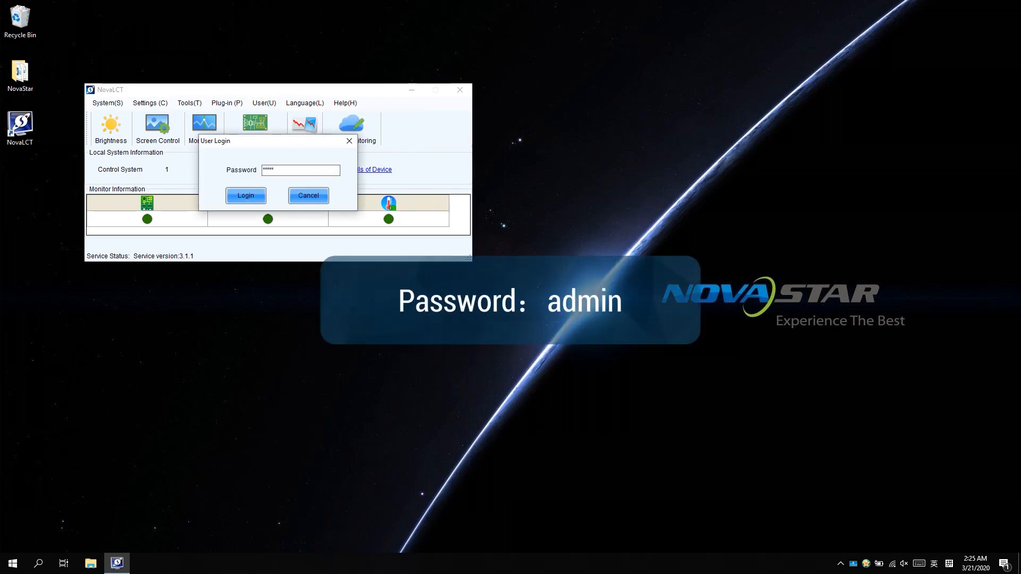
text(admin)
key(Return)
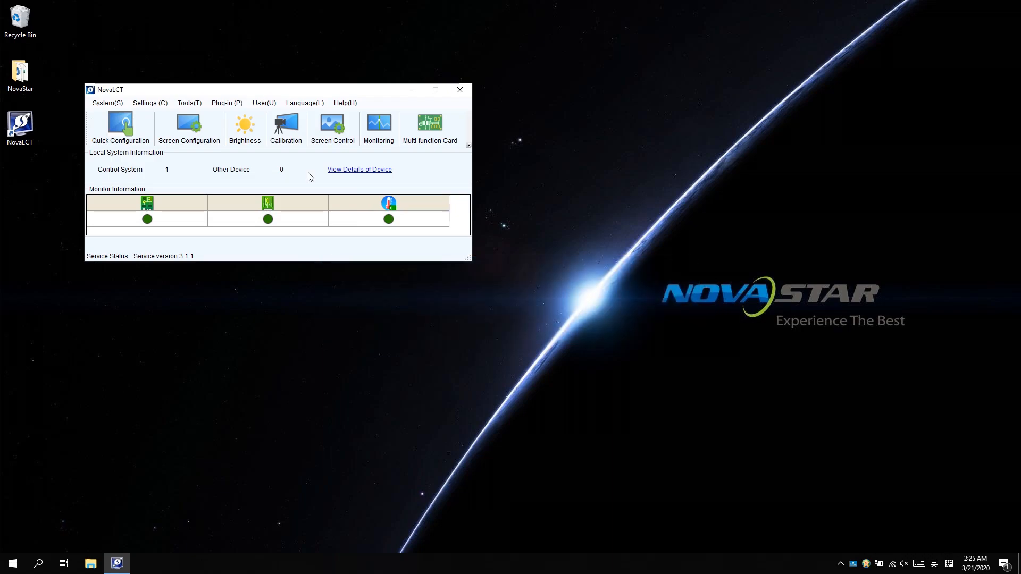
click(205, 134)
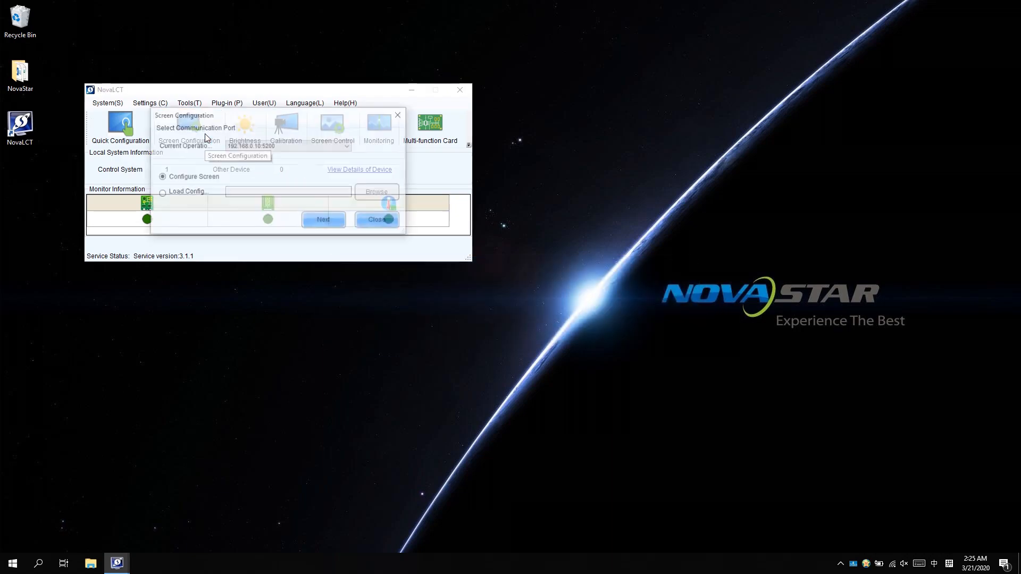
Step: Continue past the communication port and show the Receiving Card settings (MBI5153 chip, 1/24 scan)
click(318, 222)
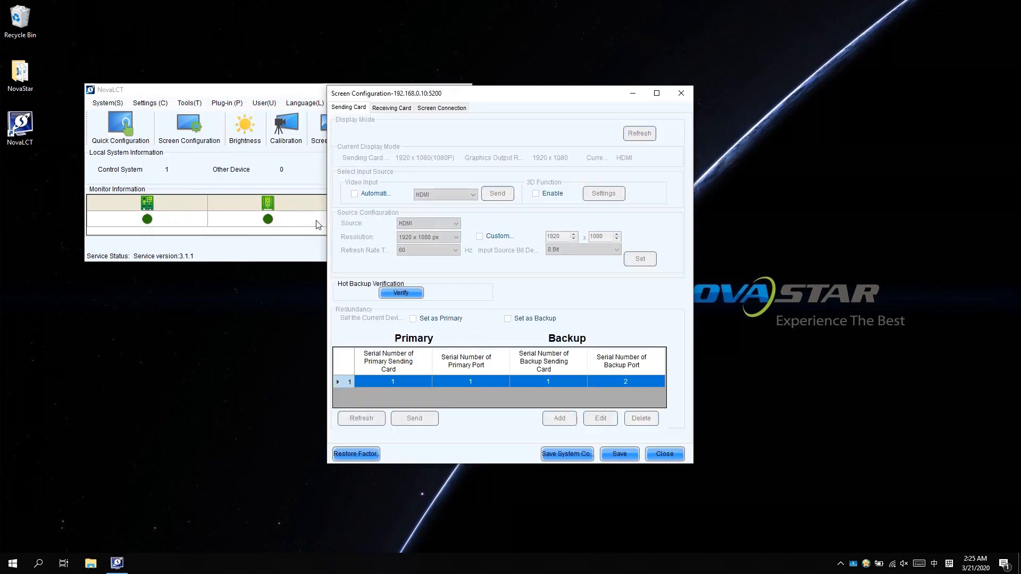
click(402, 108)
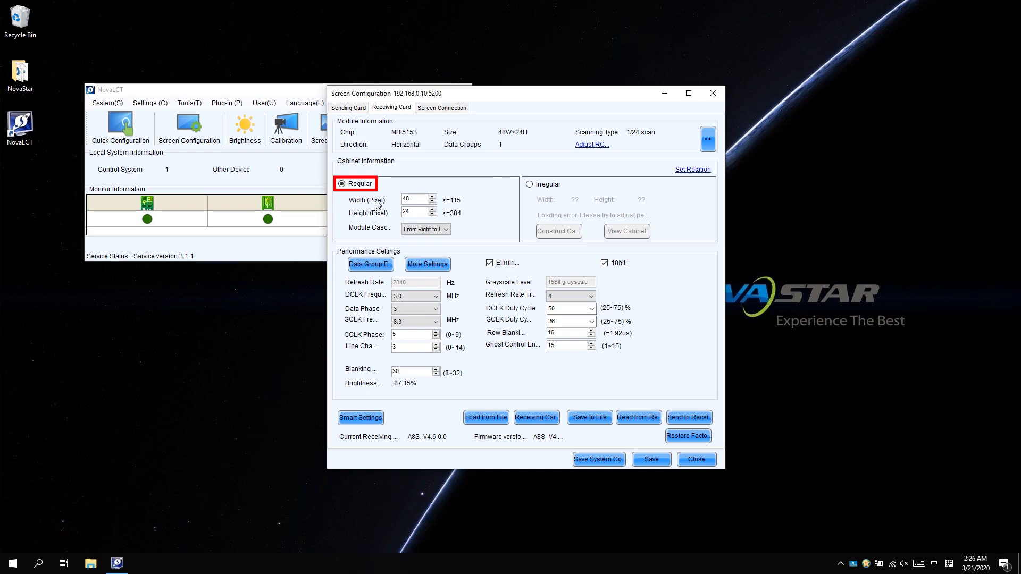
Step: Set the regular cabinet width and height to 192 pixels with From Left to Right module cascade
click(414, 199)
text(192)
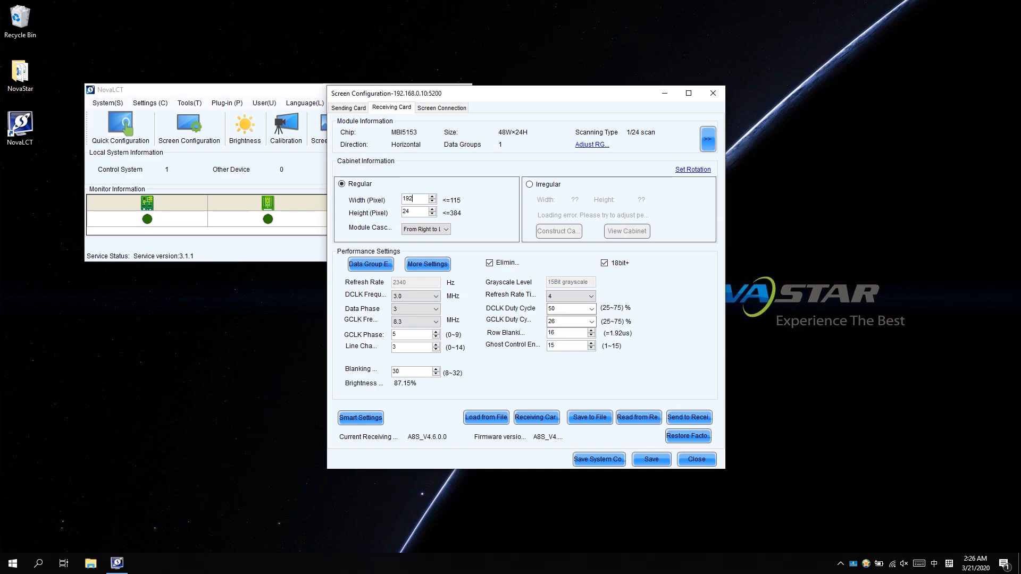
click(412, 209)
text(192)
click(416, 230)
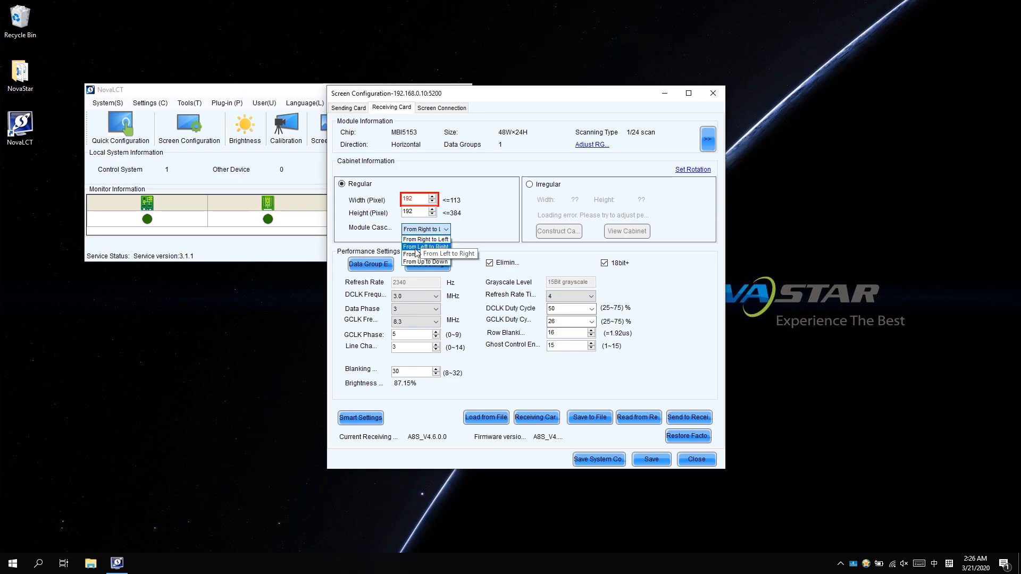
click(416, 248)
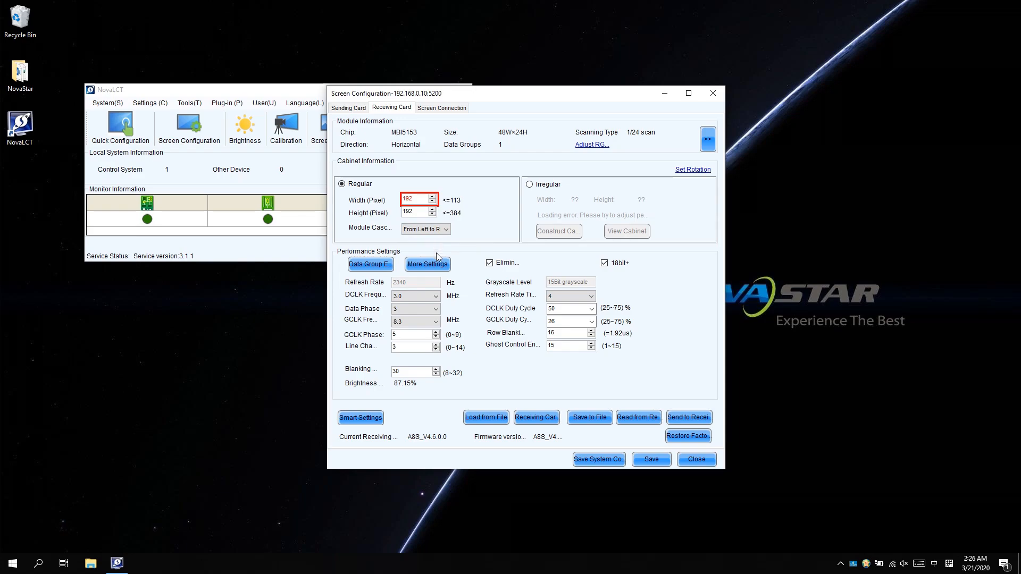
click(438, 266)
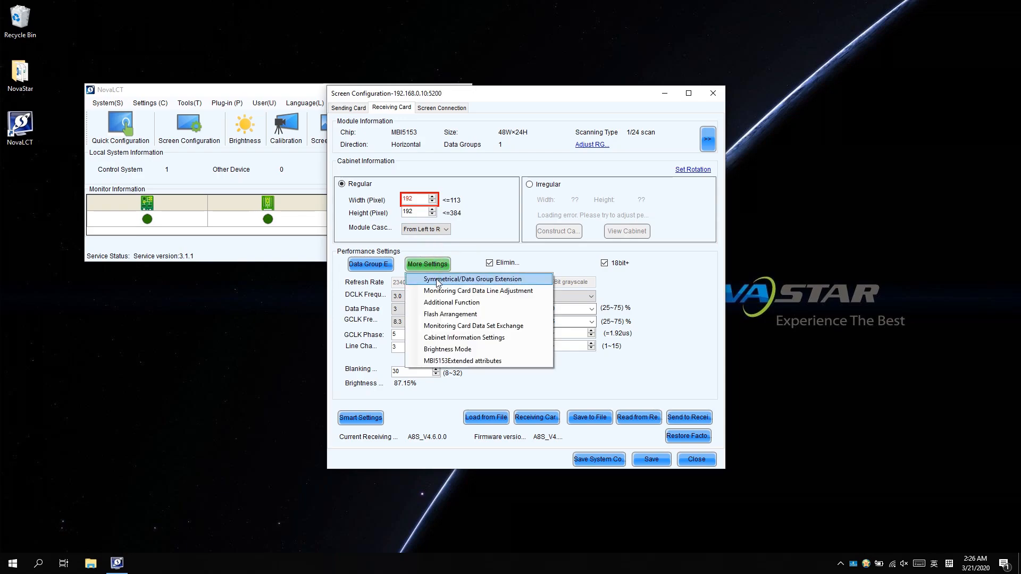
Step: Enable Quadruple Strip Outputs in Symmetrical/Data Group Extension and start data group exchange for all receiving cards
click(438, 283)
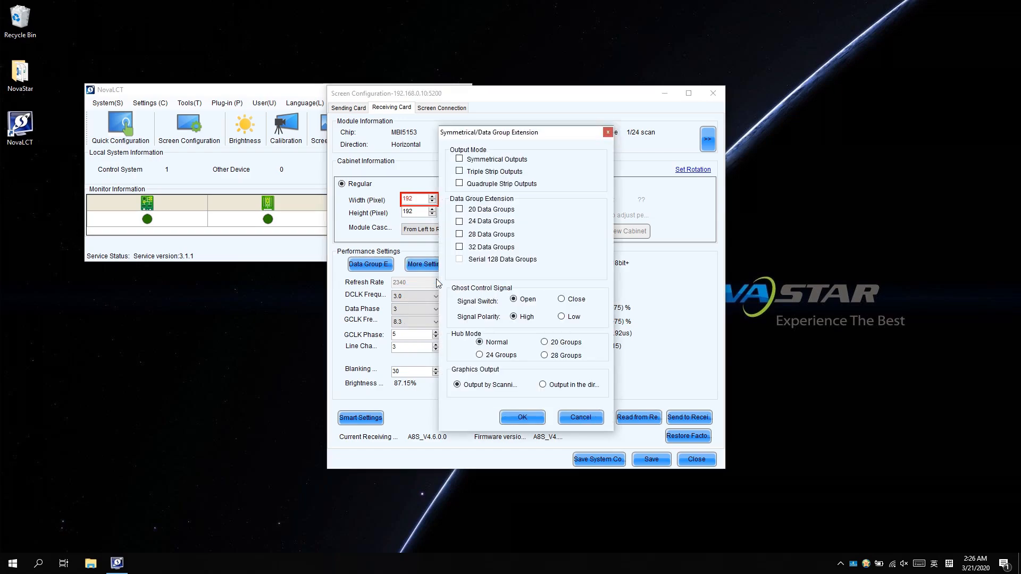
click(460, 183)
click(520, 419)
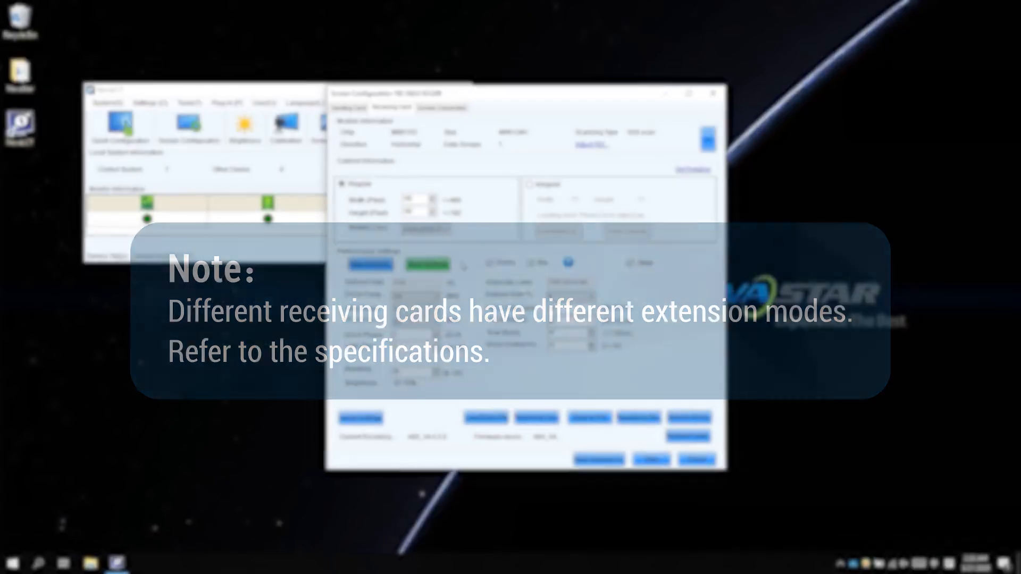
click(379, 264)
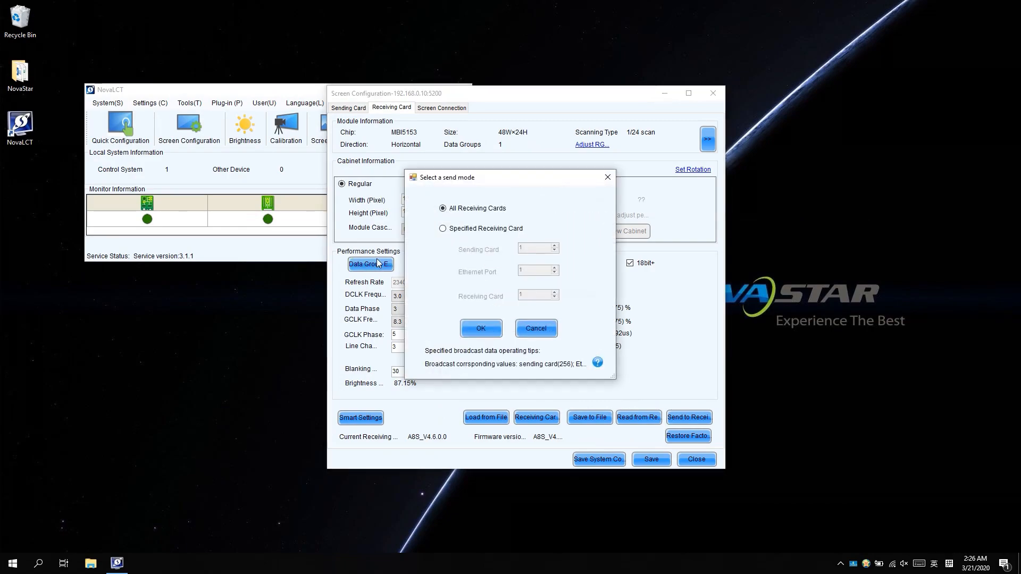
Step: Enable data set exchange for all receiving cards and reset the exchange grid to empty
click(480, 330)
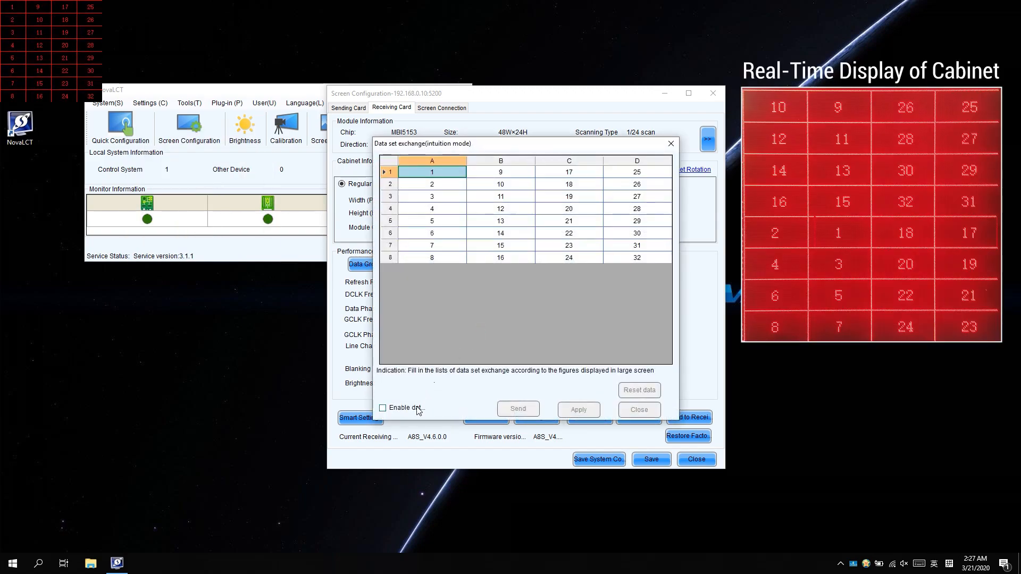
click(416, 411)
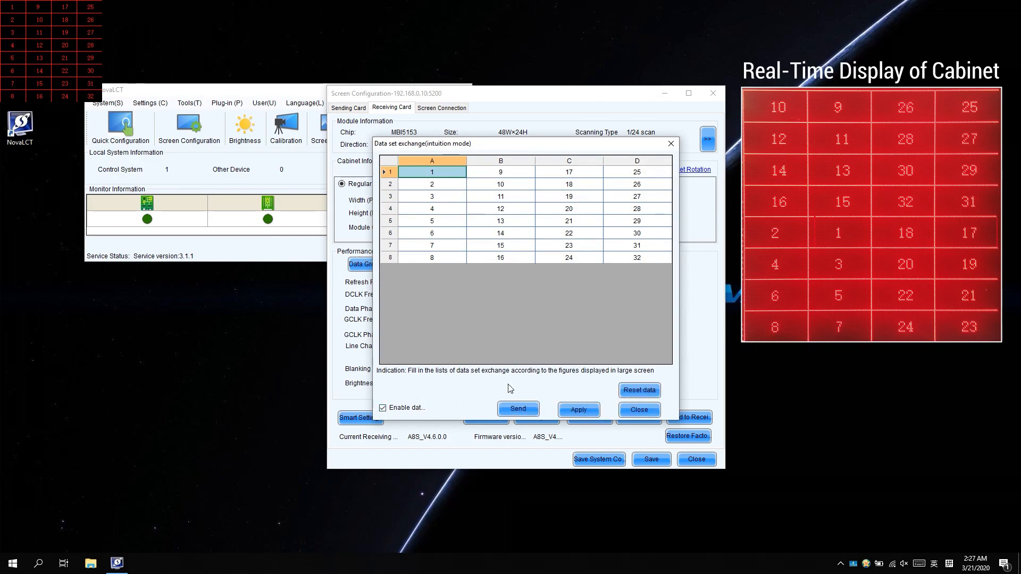
click(640, 391)
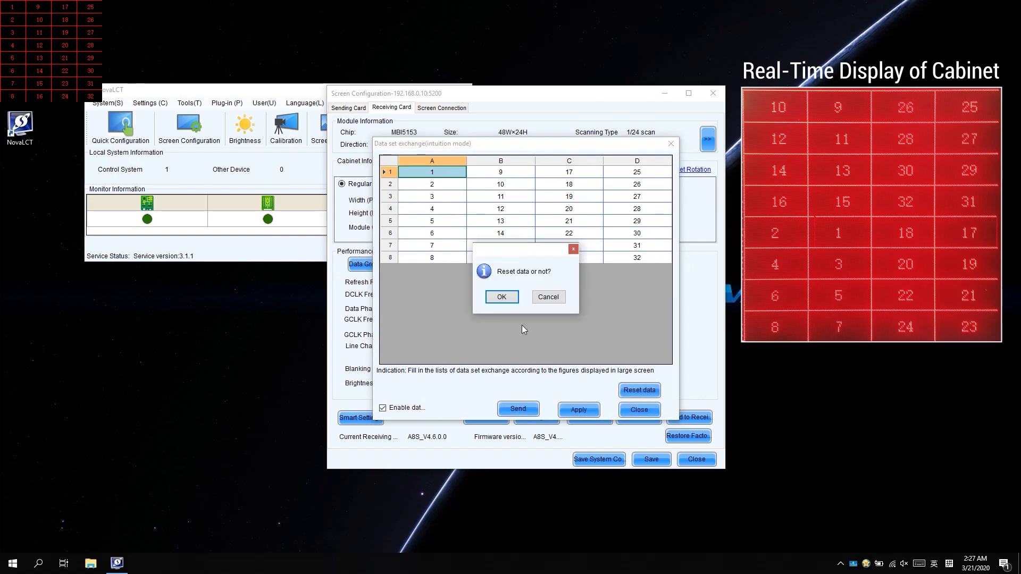
click(495, 301)
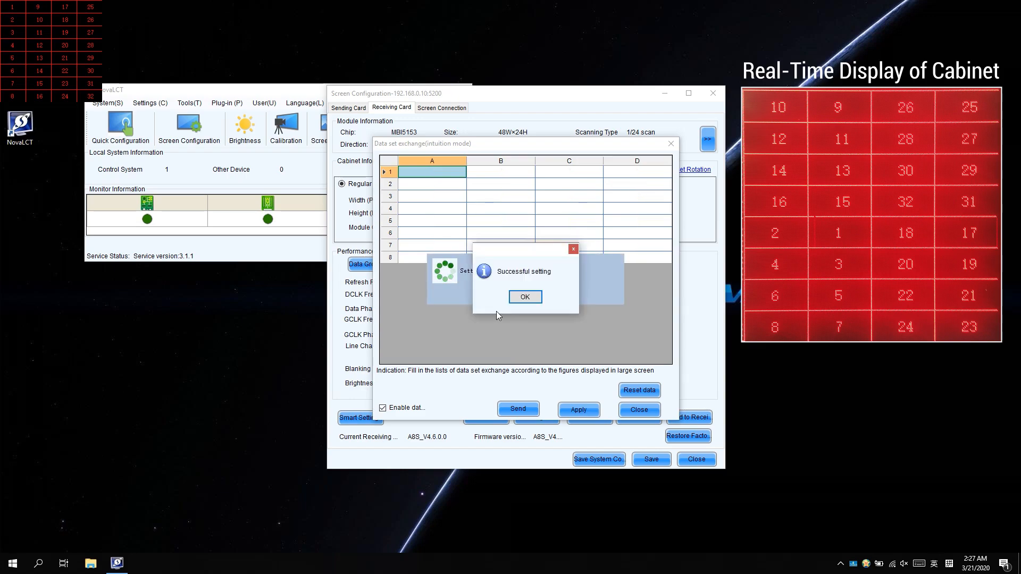
click(522, 298)
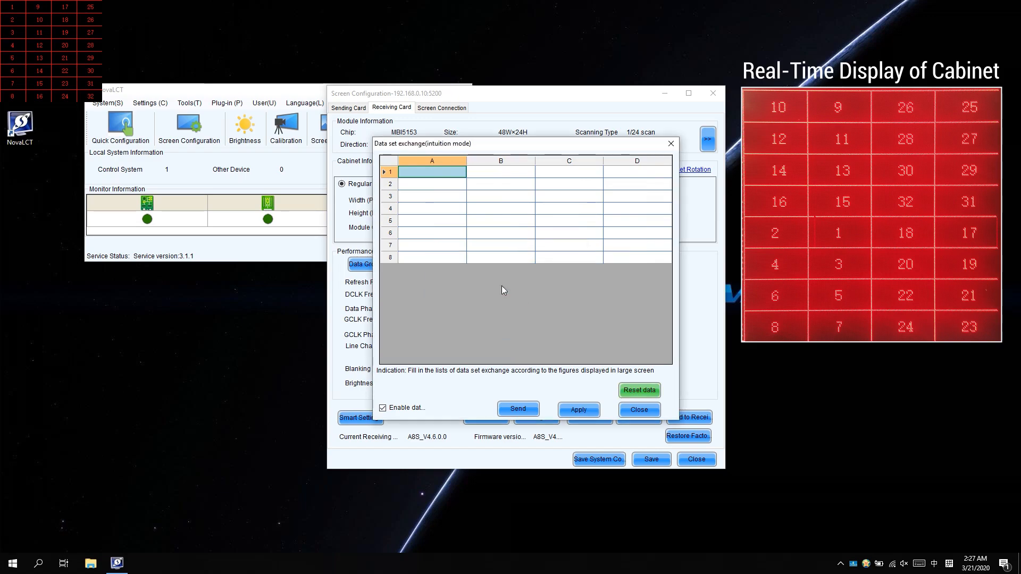
Step: Fill column A with 10, 12, 14, 16, 2, 4, 6, 8
click(424, 173)
key(Return)
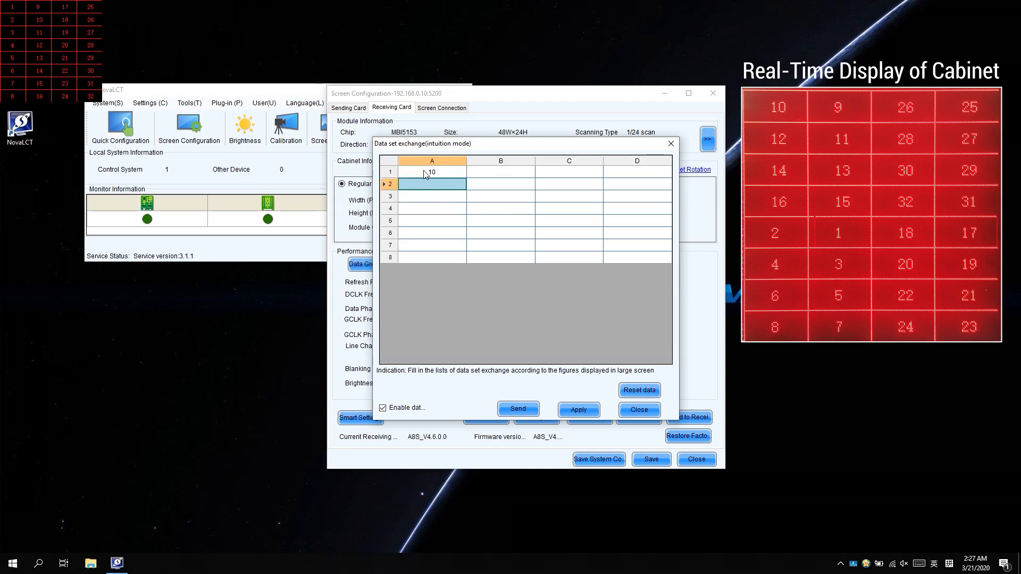
text(12)
key(Return)
text(14)
key(Return)
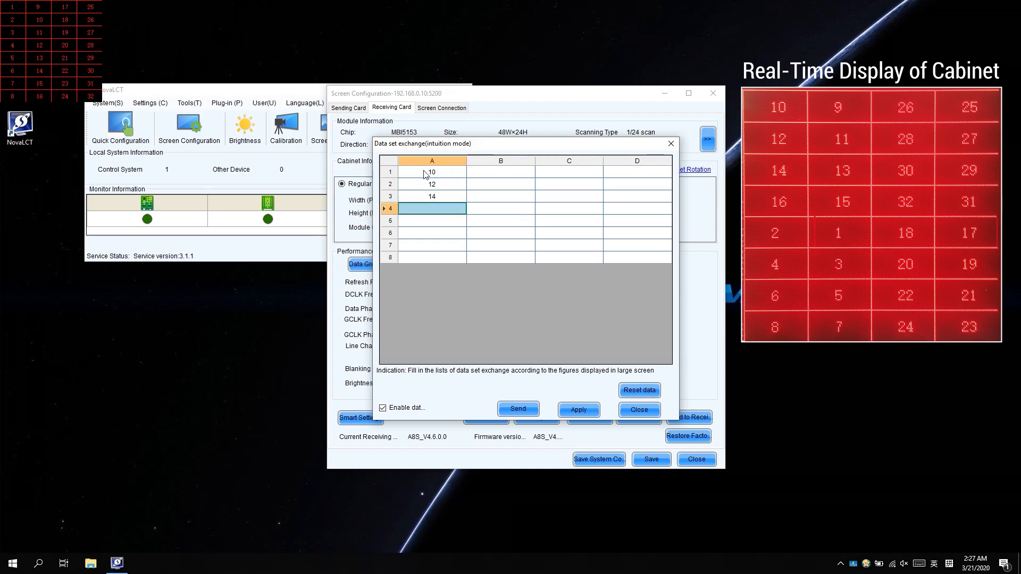
text(16)
key(Return)
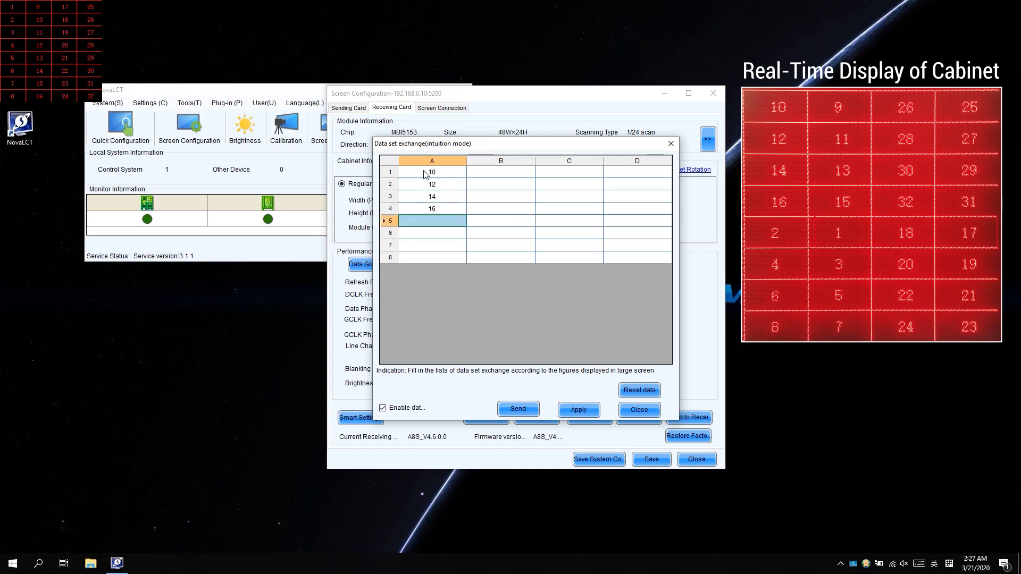
text(2)
key(Return)
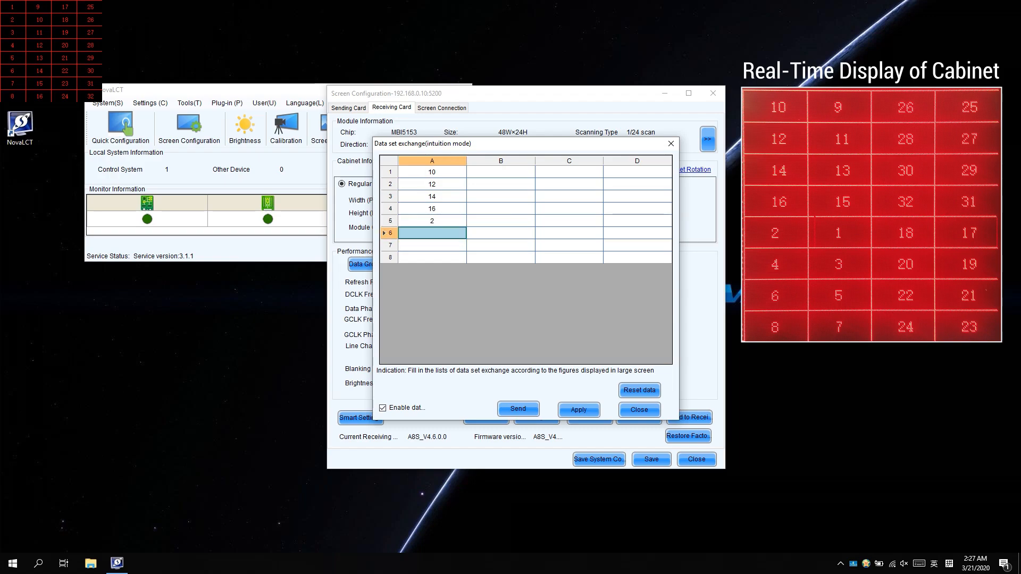
text(4)
key(Return)
text(6)
key(Return)
text(8)
Step: Fill column B with 9, 11, 13, 15, 1, 3, 5, 7
click(495, 172)
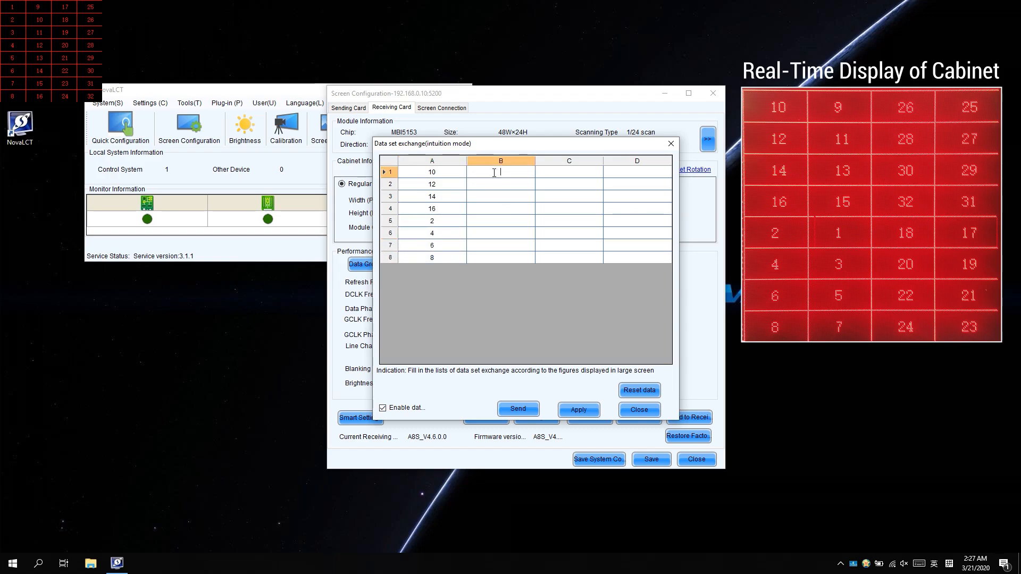
text(9)
key(Return)
text(1)
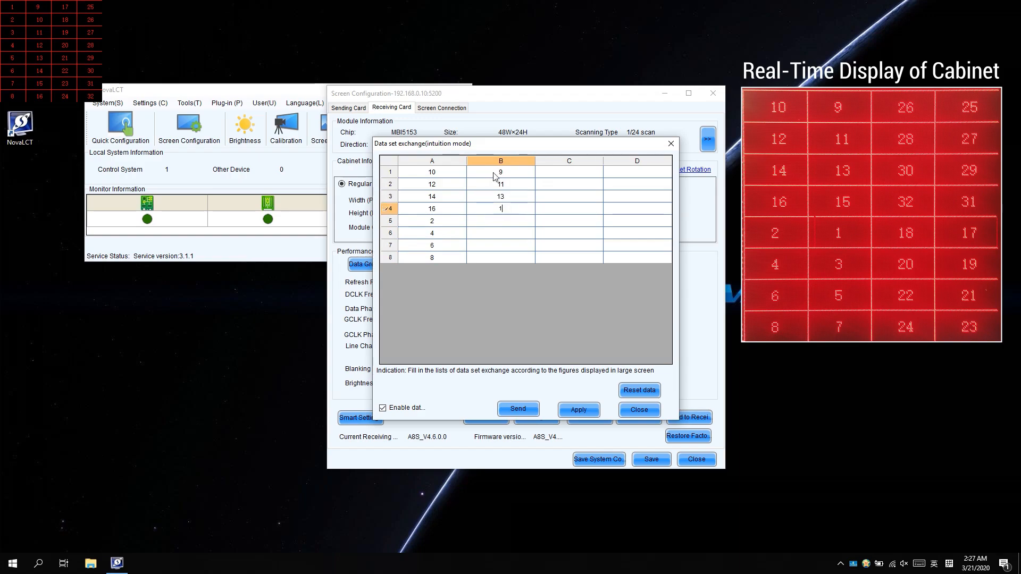
text(1 13 15 1 3 5)
key(Return)
text(7)
Step: Fill column C with 26, 28, 30, 32, 18, 20, 22, 24
click(556, 173)
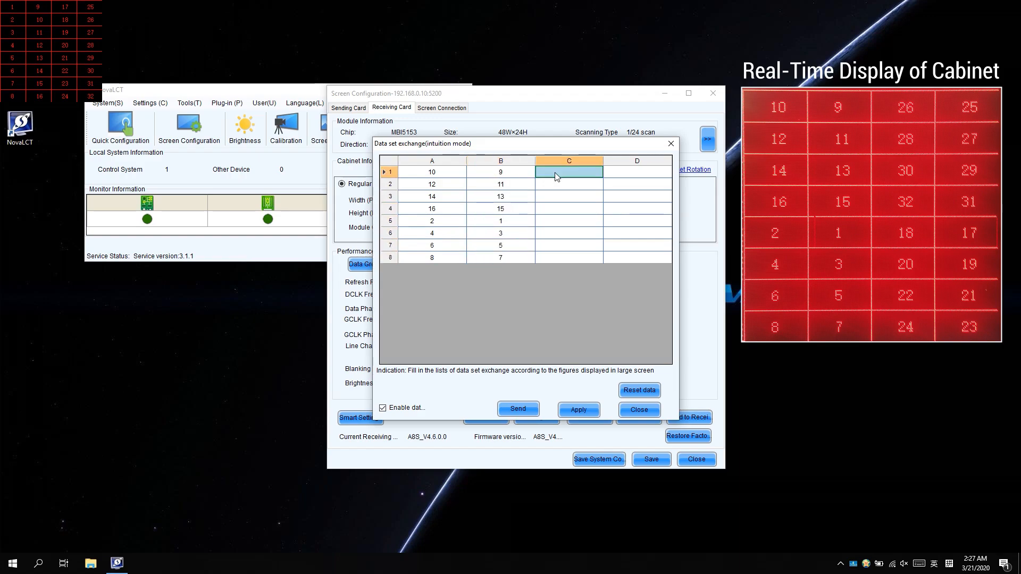
text(26)
key(Return)
text(28)
key(Return)
text(30 32 1)
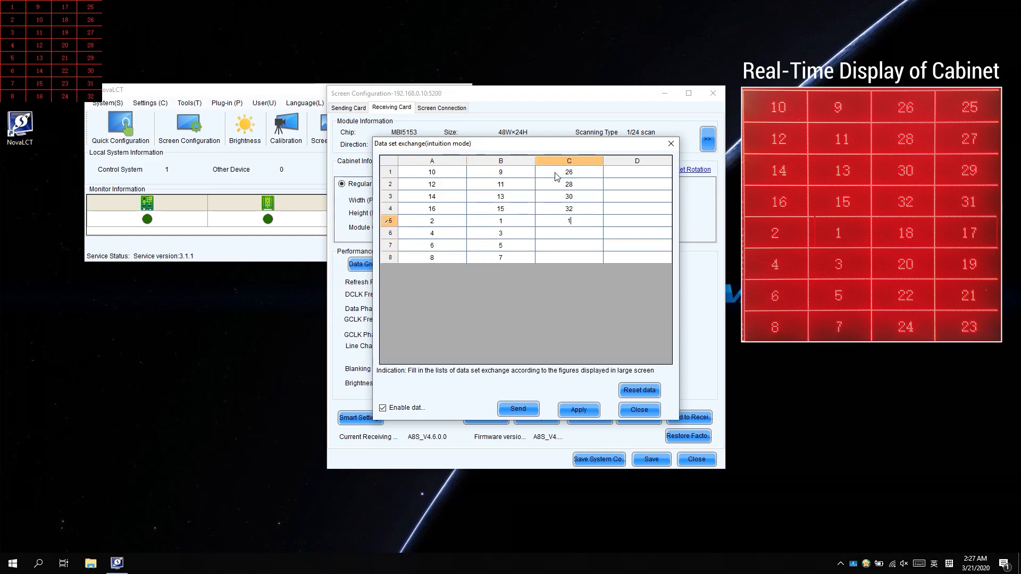
text(8 20 22 24)
Step: Fill column D with 25, 27, 29, 31, 17, 19, 21, 23
click(649, 171)
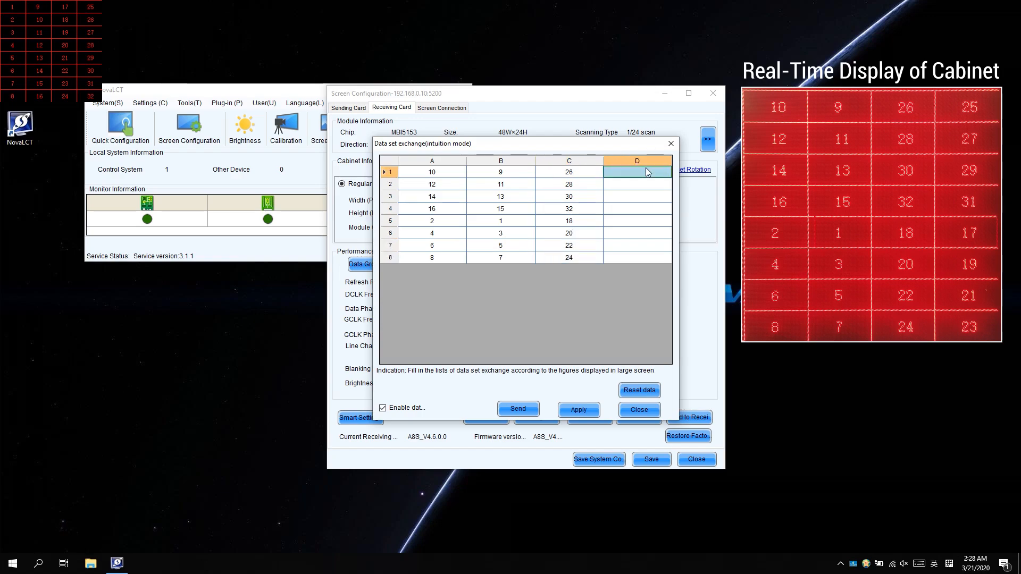
text(25)
key(Return)
text(27)
key(Return)
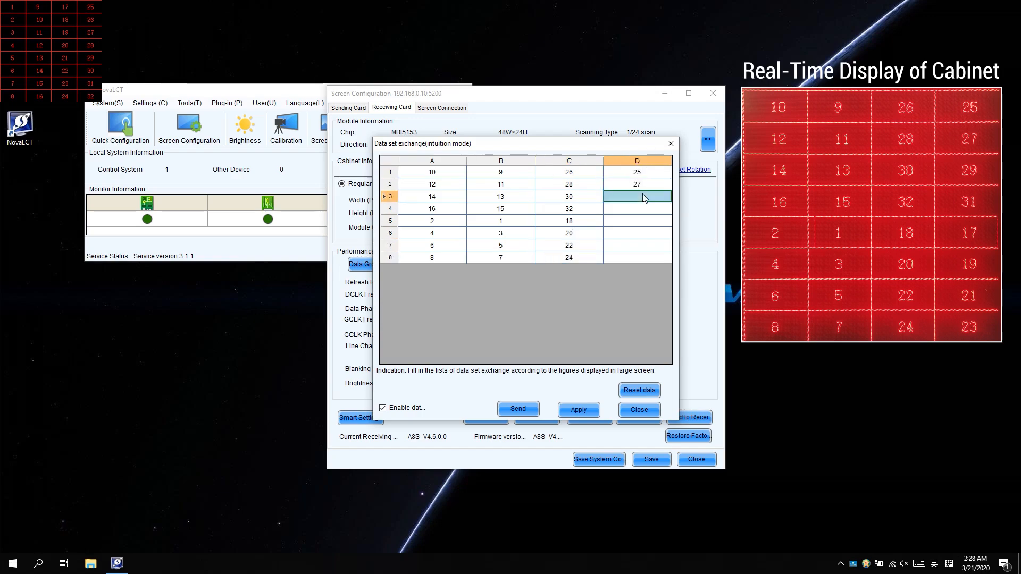
text(29)
key(Return)
text(31)
key(Return)
text(17)
key(Return)
text(19)
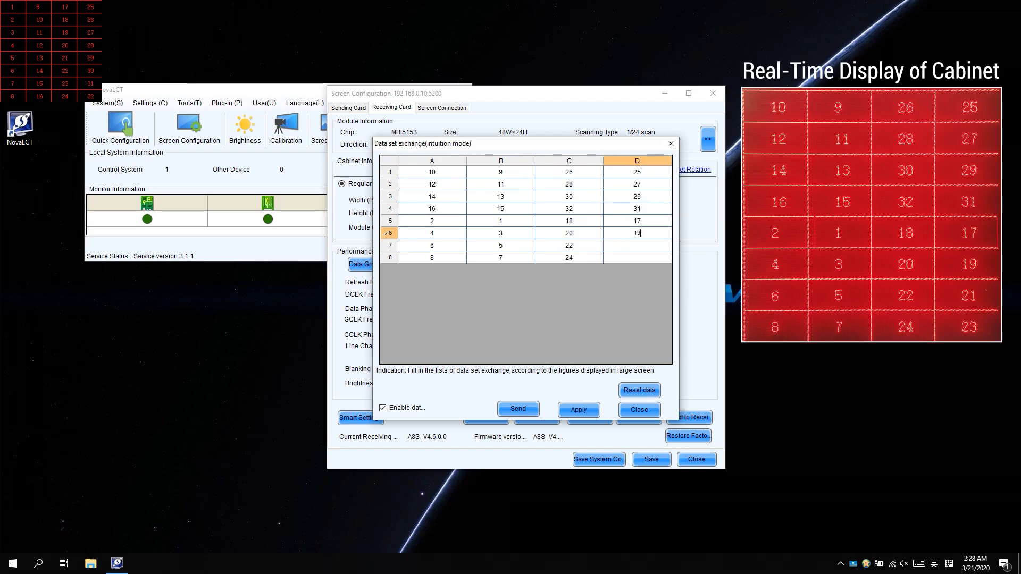
key(Return)
text(21)
key(Return)
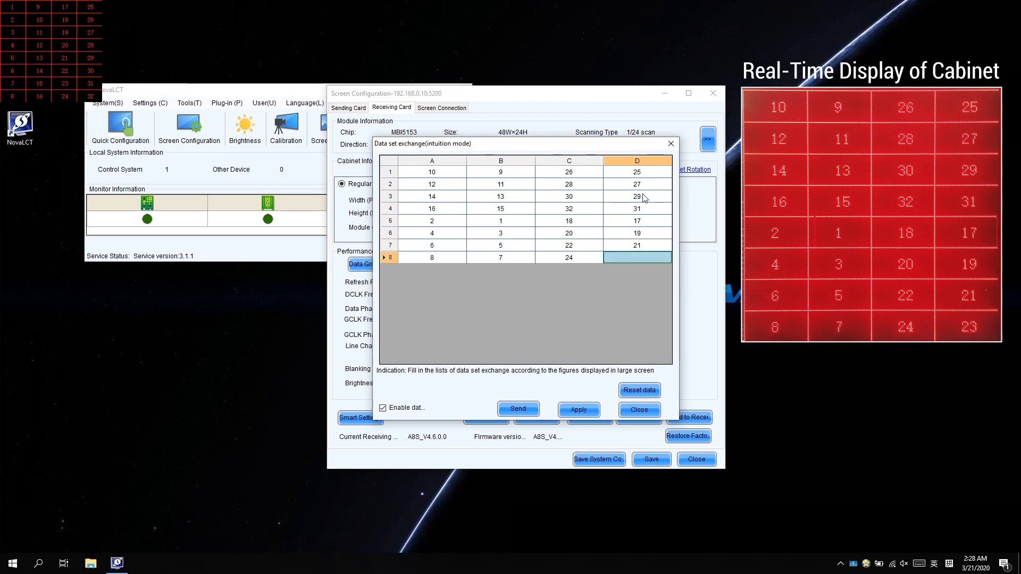
text(23)
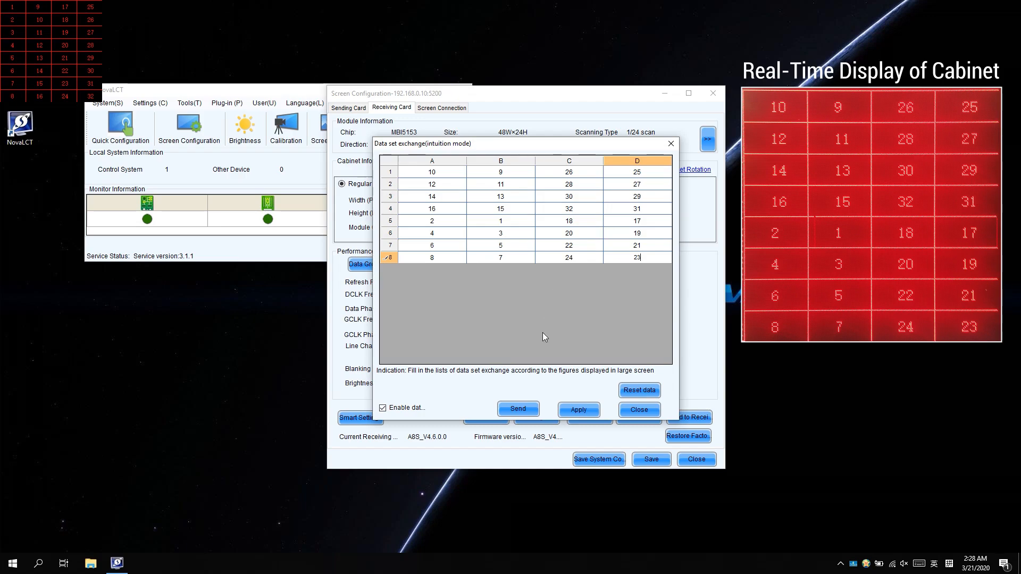
Step: Apply and send the exchange mapping so the cabinet reads 1–32, then close the grid
click(577, 407)
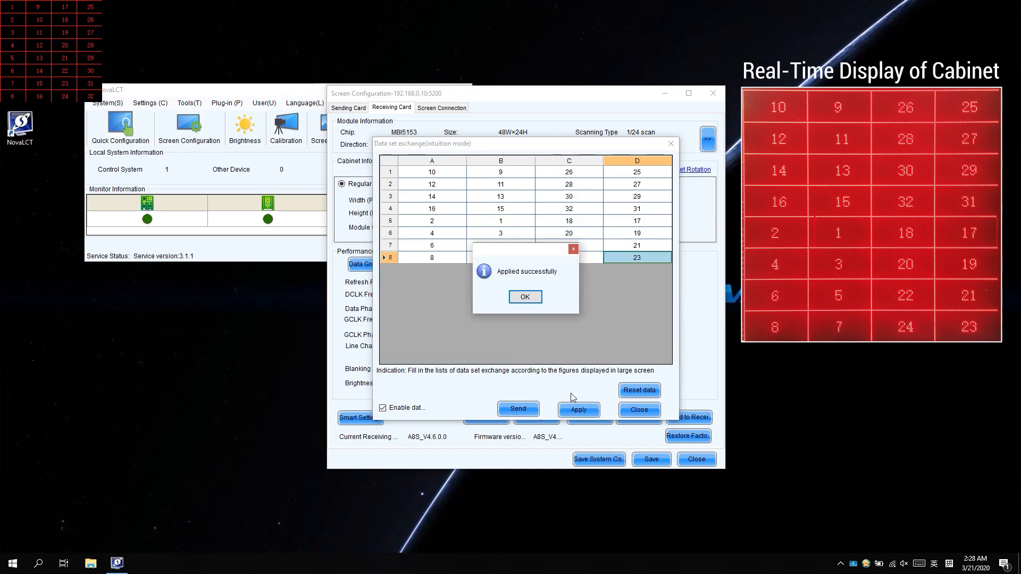
click(525, 298)
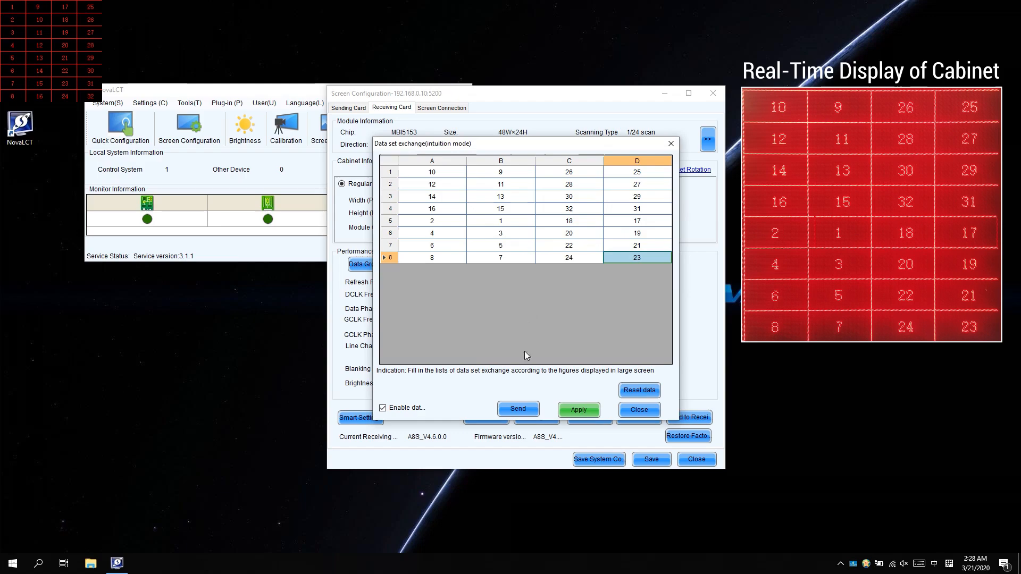
click(527, 410)
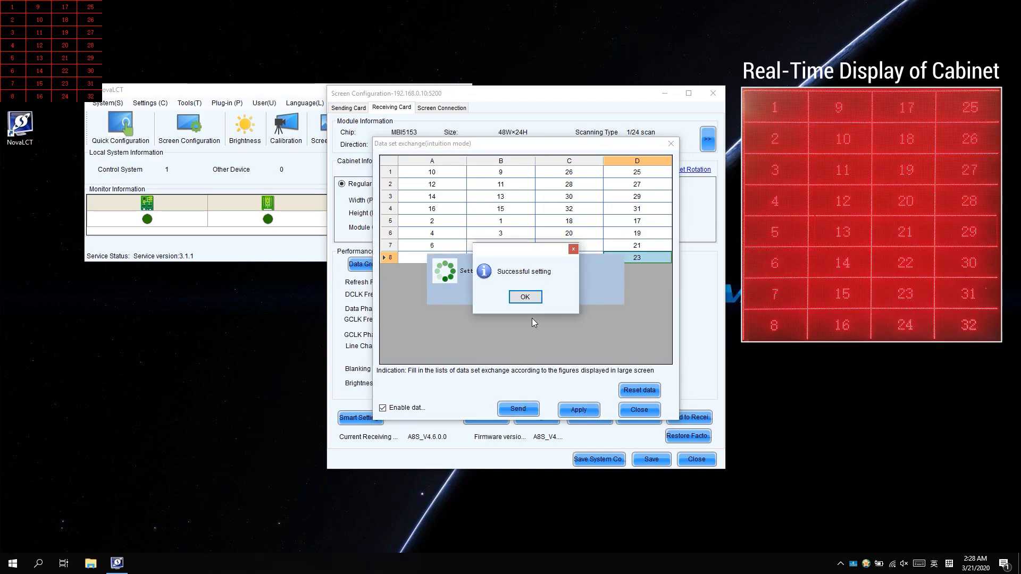
click(525, 297)
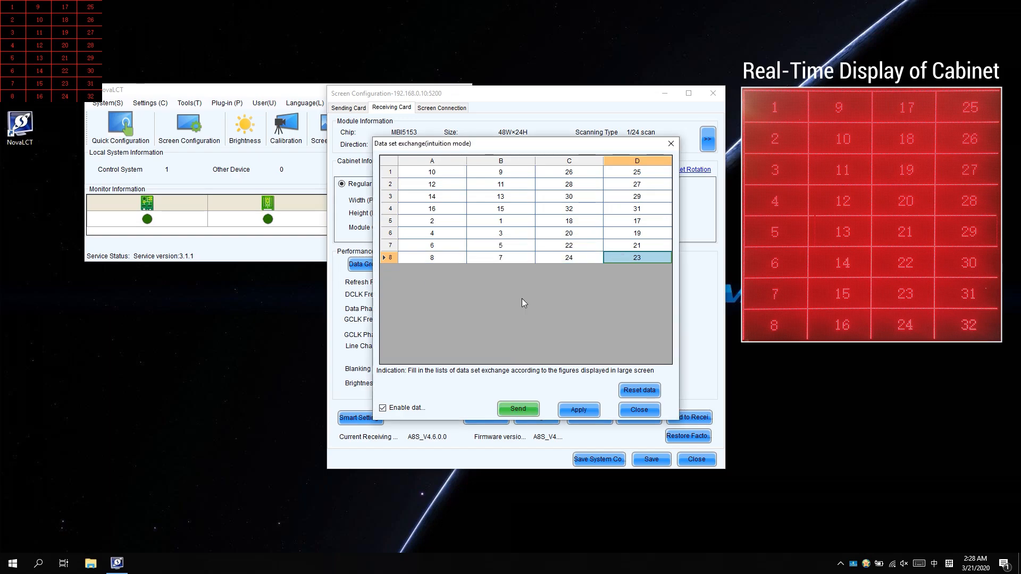
click(630, 393)
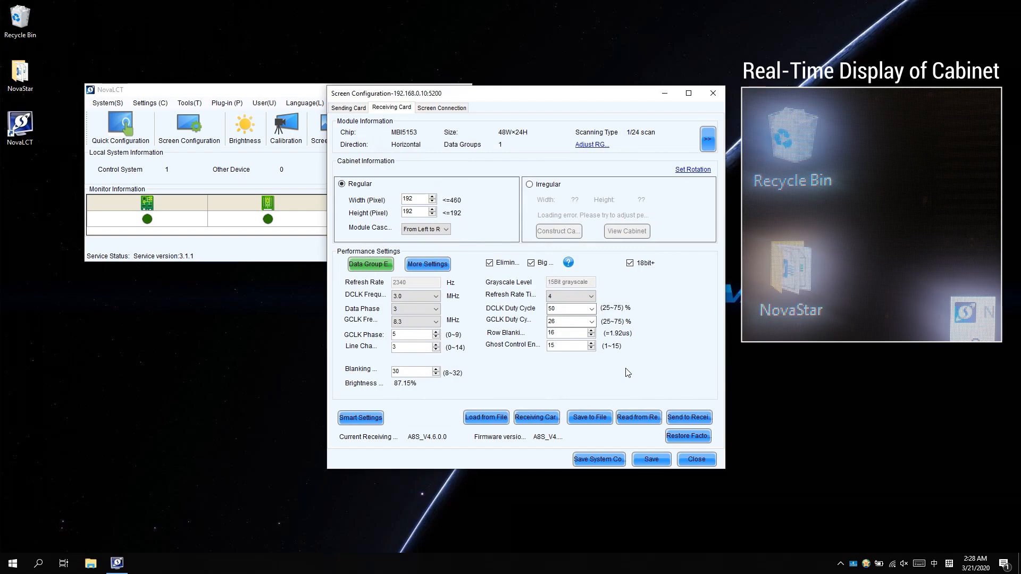
Step: Save the 192×192 receiving card configuration to the hardware and acknowledge the success message
click(652, 460)
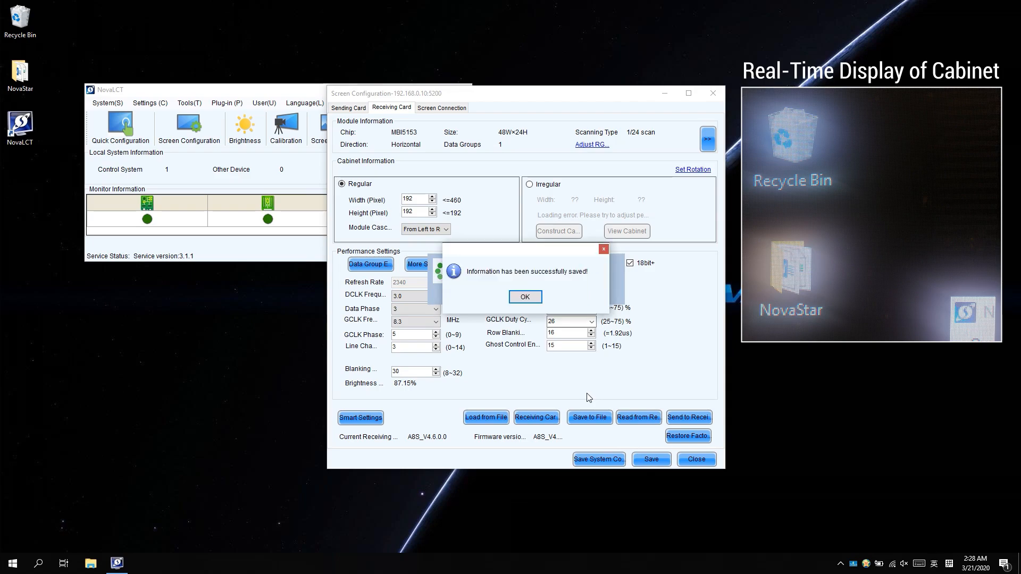
click(525, 297)
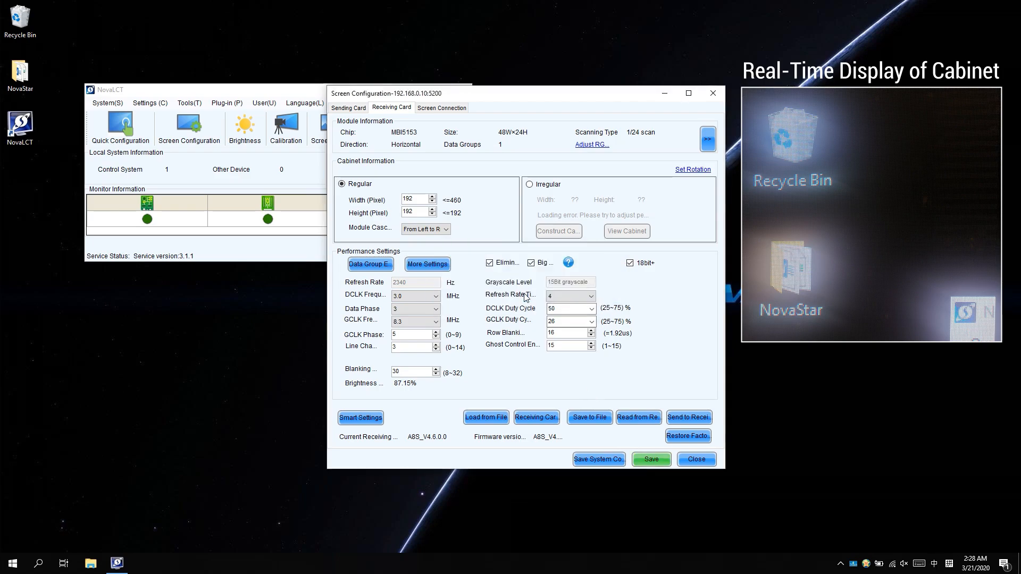